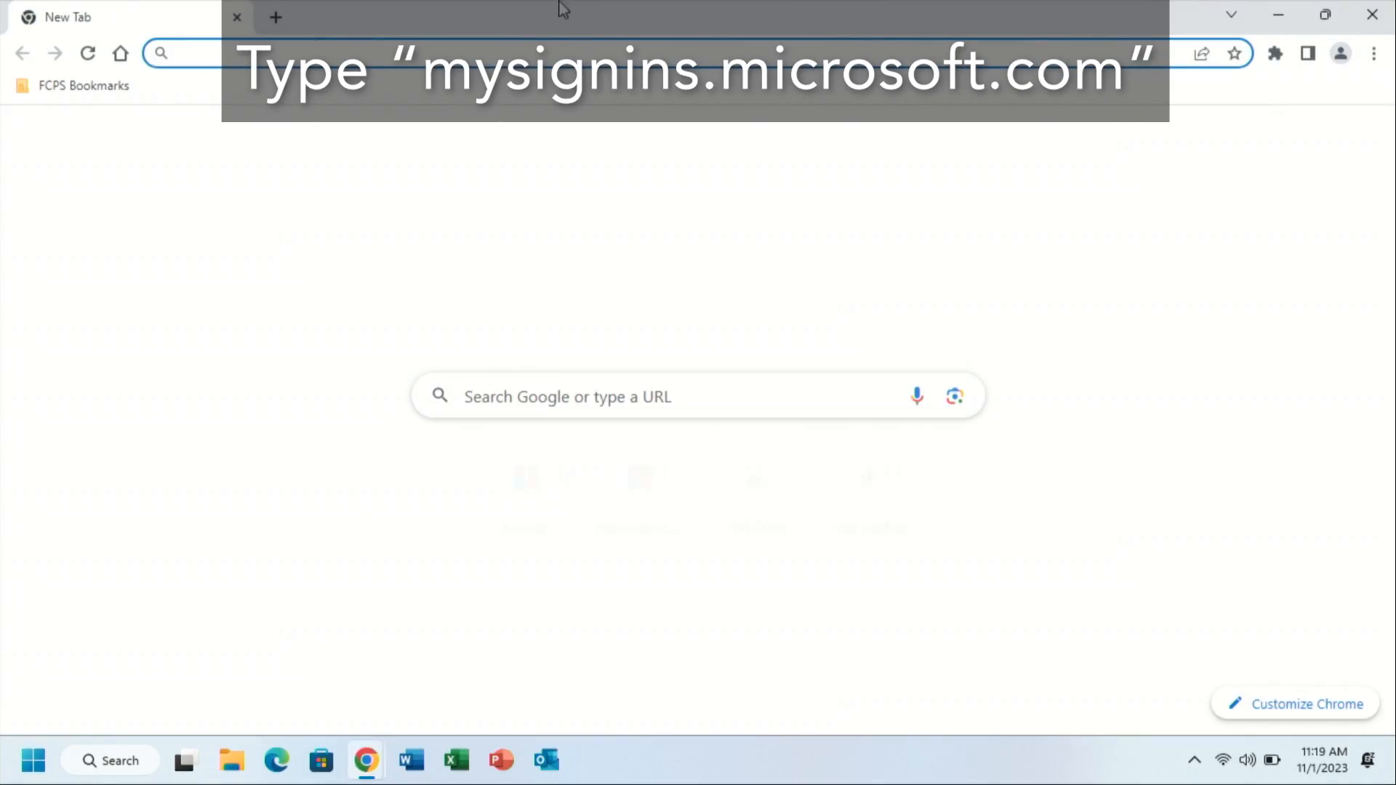
Step: Focus the address bar of a new Chrome tab, ready for a web address
{"action": "left_click", "coordinate": [524, 53]}
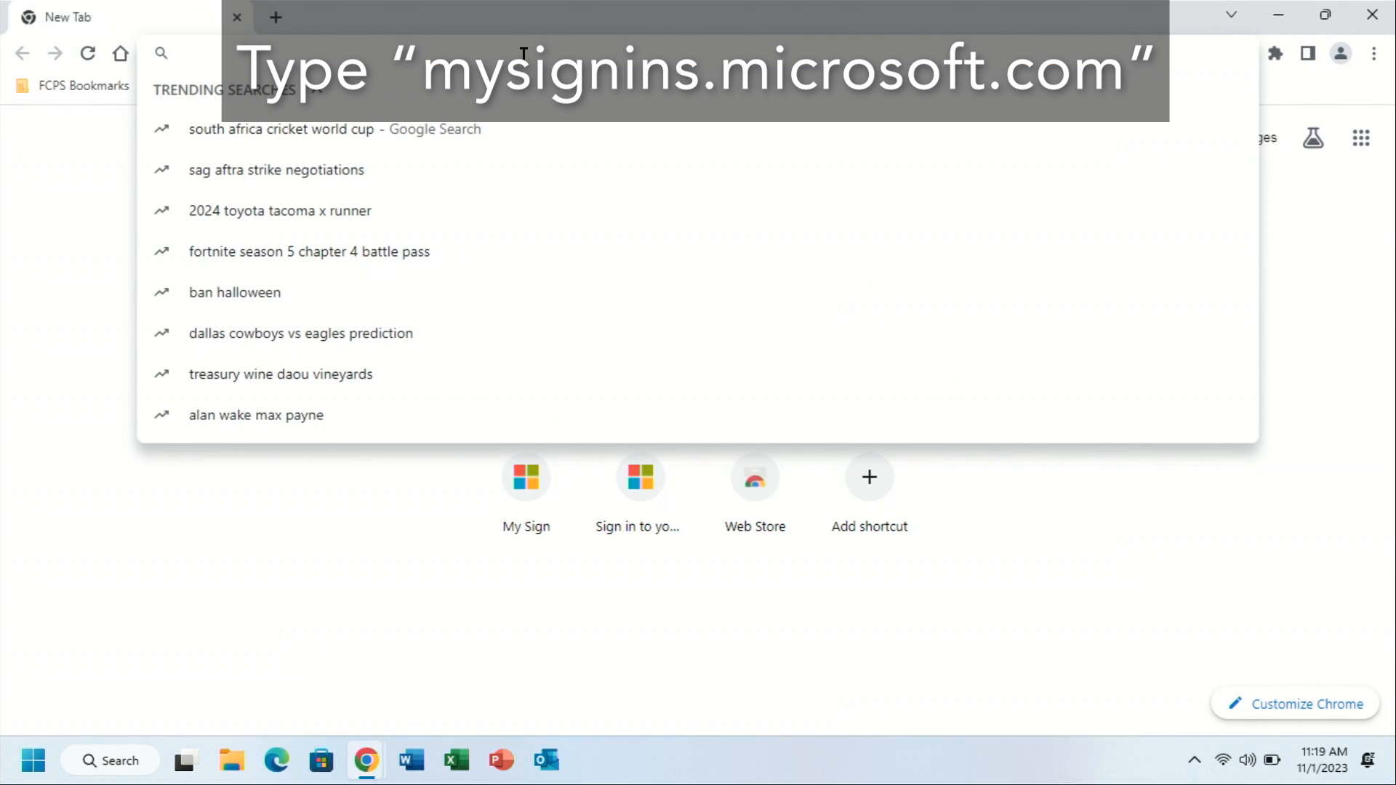
{"action": "type", "text": "mysi"}
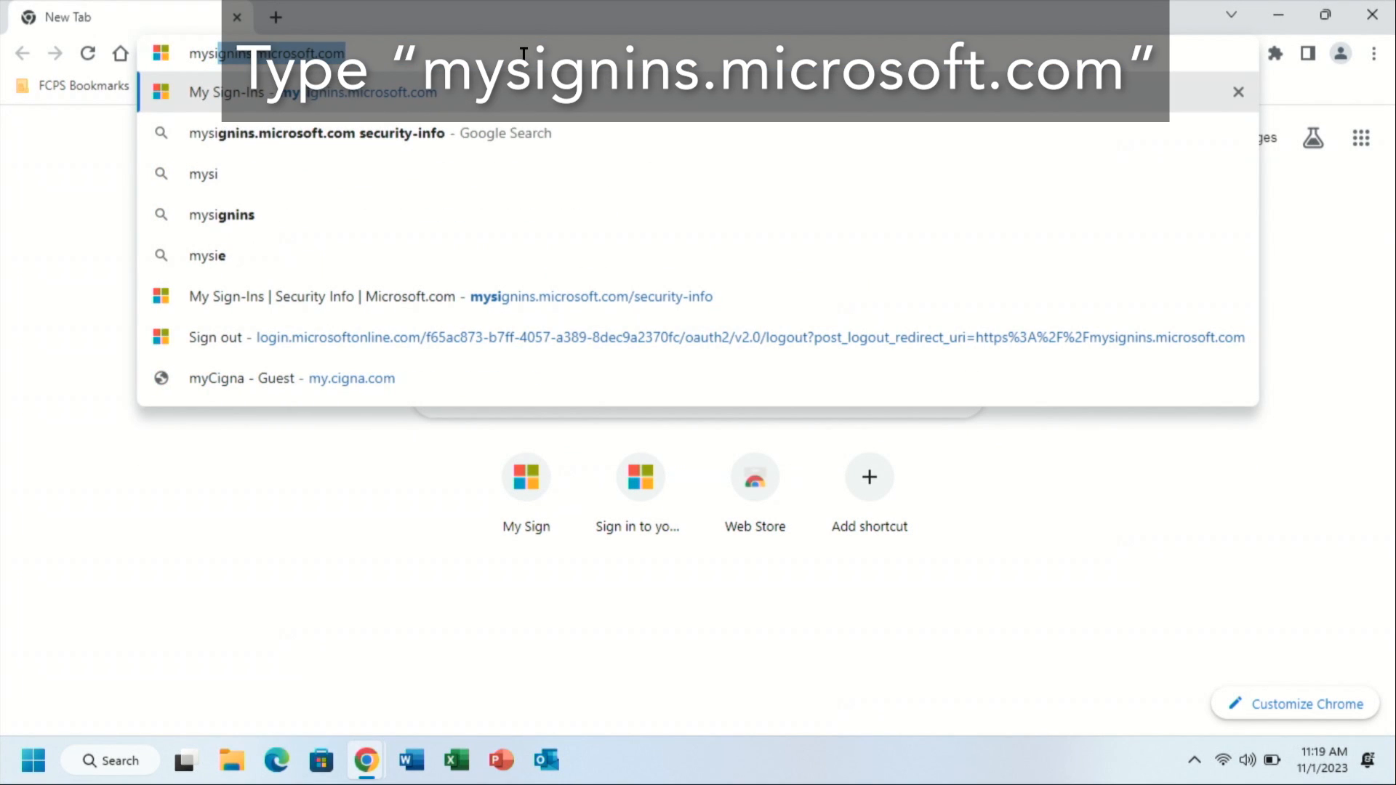
{"action": "type", "text": "n"}
Step: Go to mysignins.microsoft.com, reaching the Microsoft password sign-in page
{"action": "key", "text": "BackSpace"}
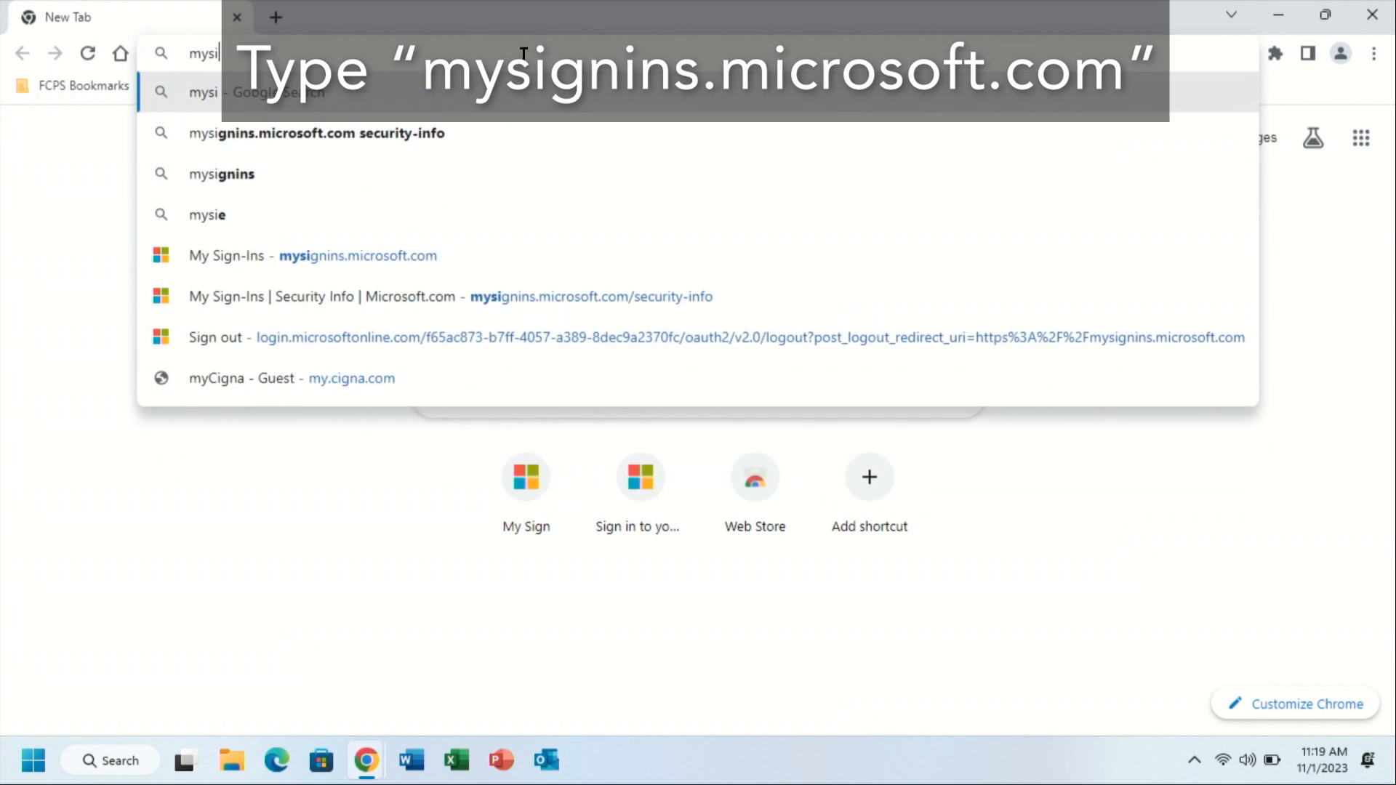
{"action": "type", "text": "g"}
{"action": "key", "text": "Return"}
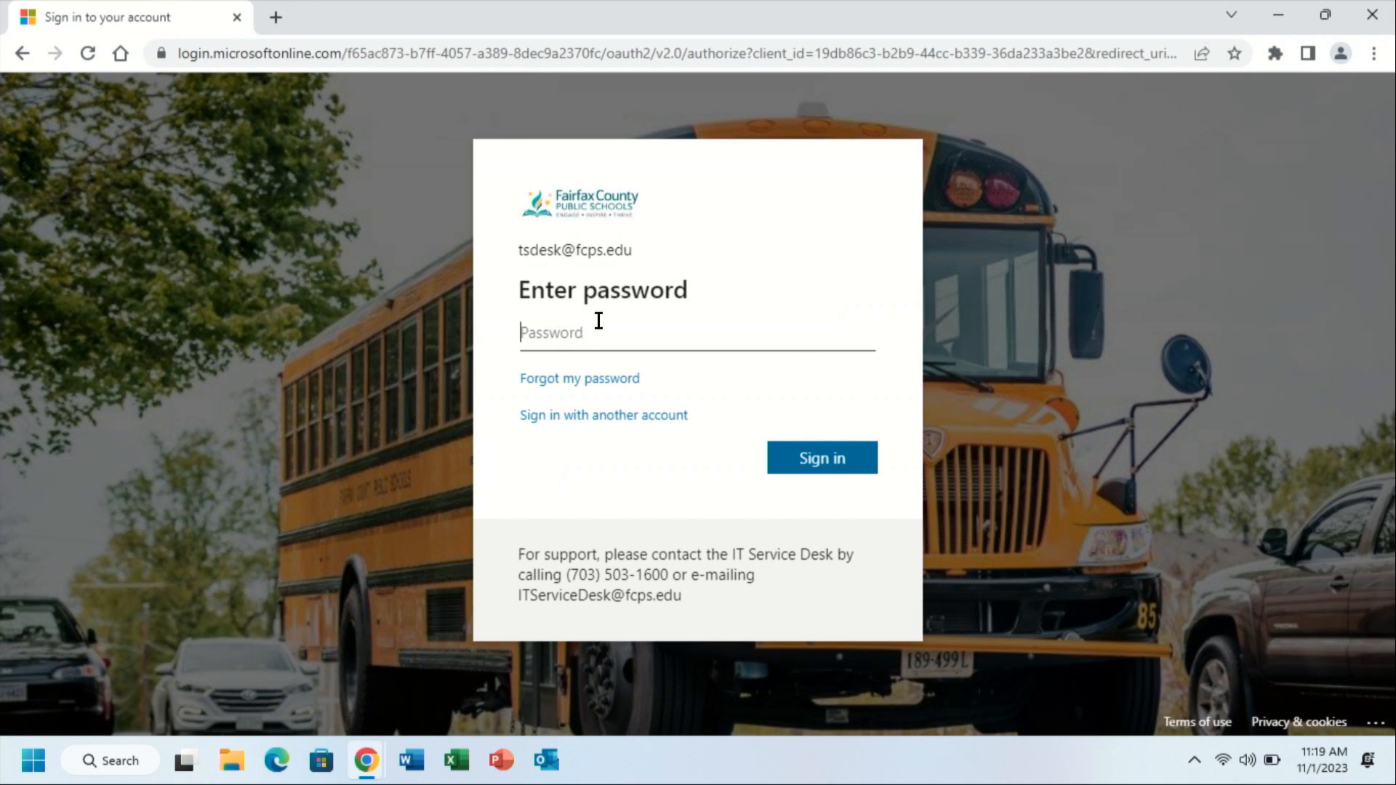
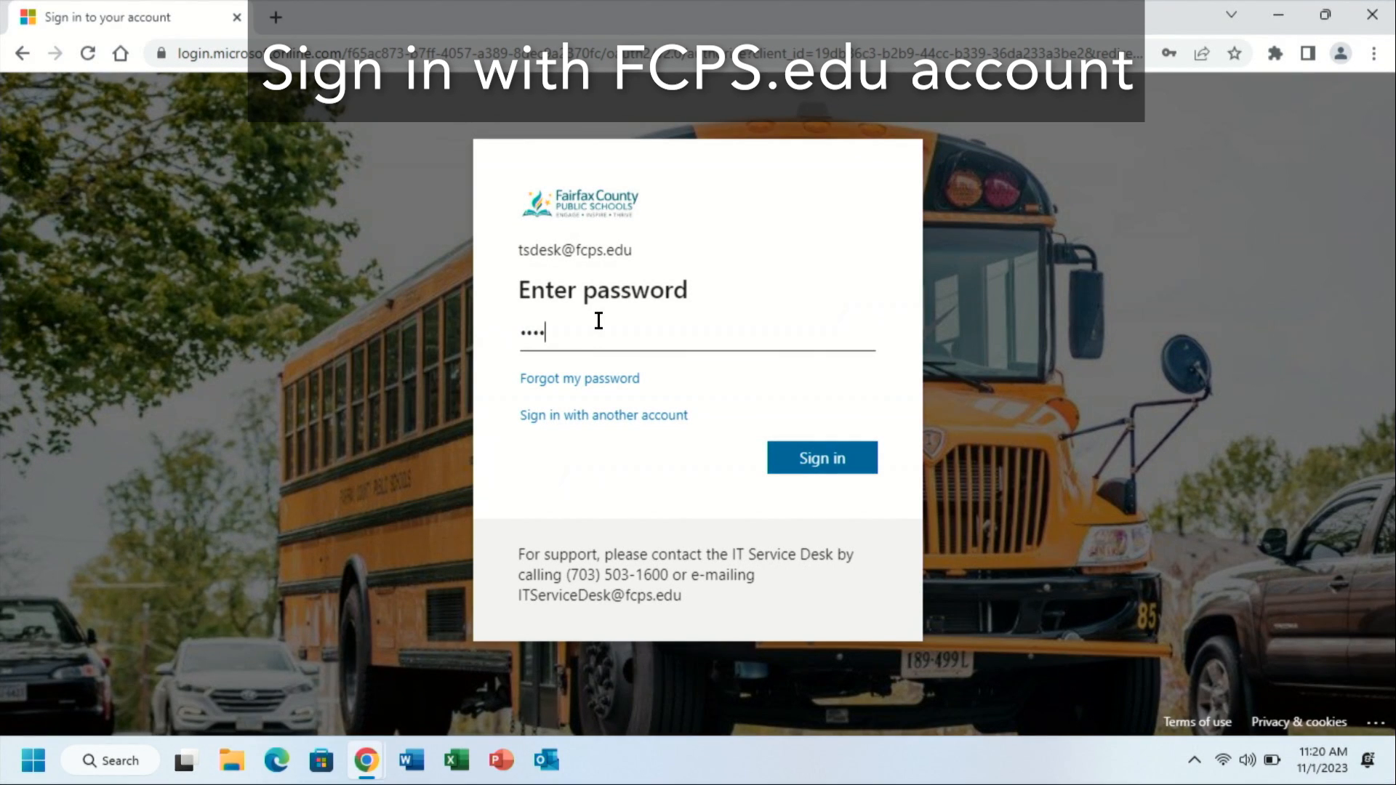
Step: Submit the account password and verify the texted phone code
{"action": "key", "text": "Return"}
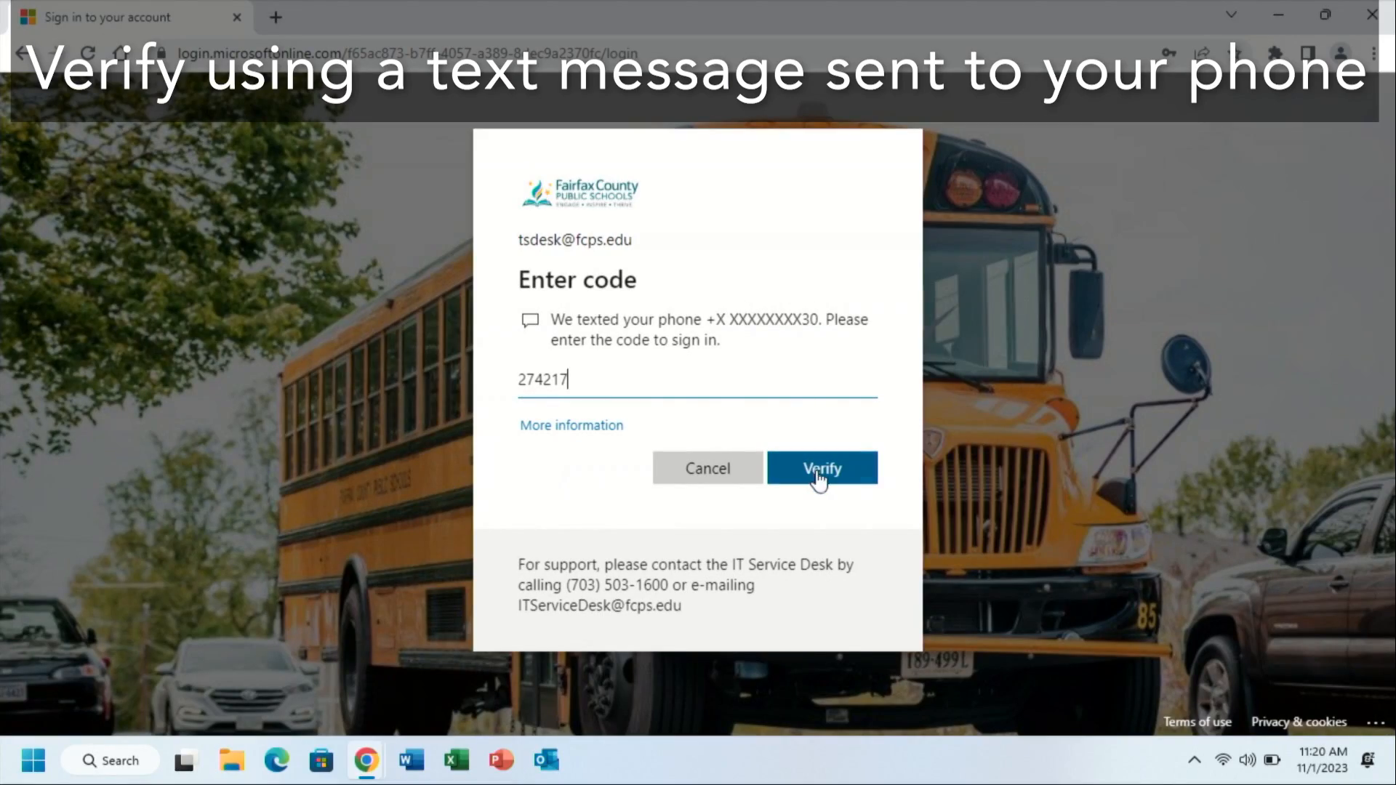
{"action": "left_click", "coordinate": [820, 477]}
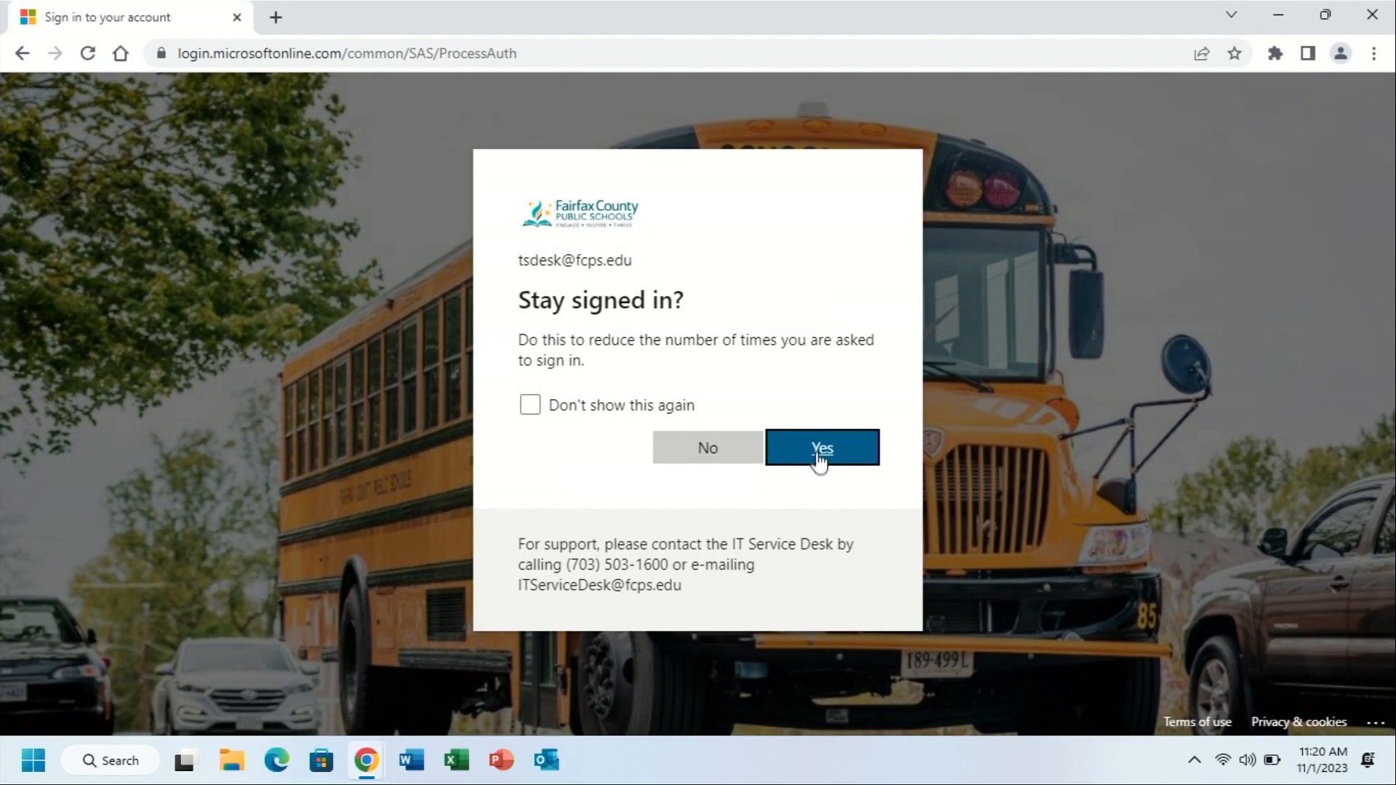
Step: Stay signed in, go to Security info and start deleting the Phone sign-in method
{"action": "left_click", "coordinate": [820, 458]}
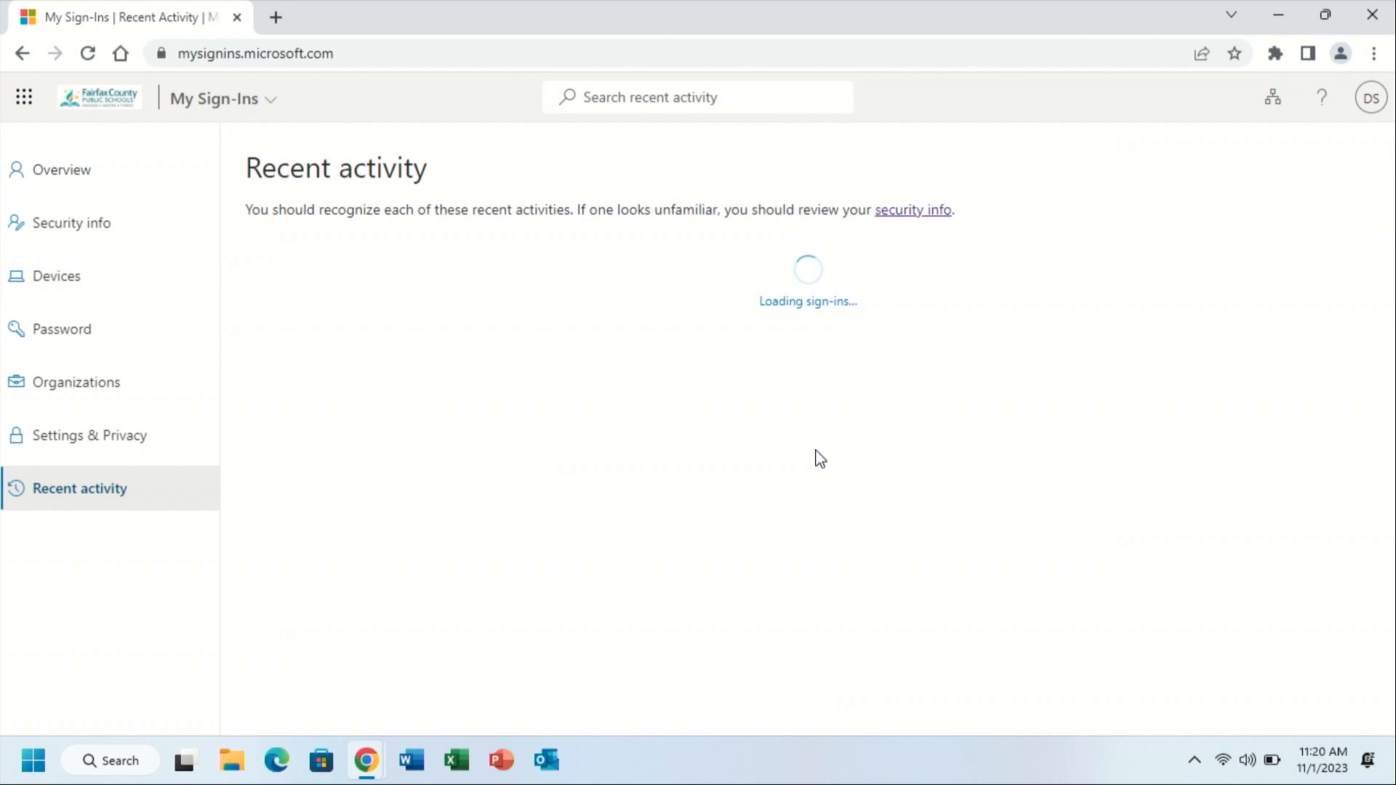
{"action": "left_click", "coordinate": [82, 229]}
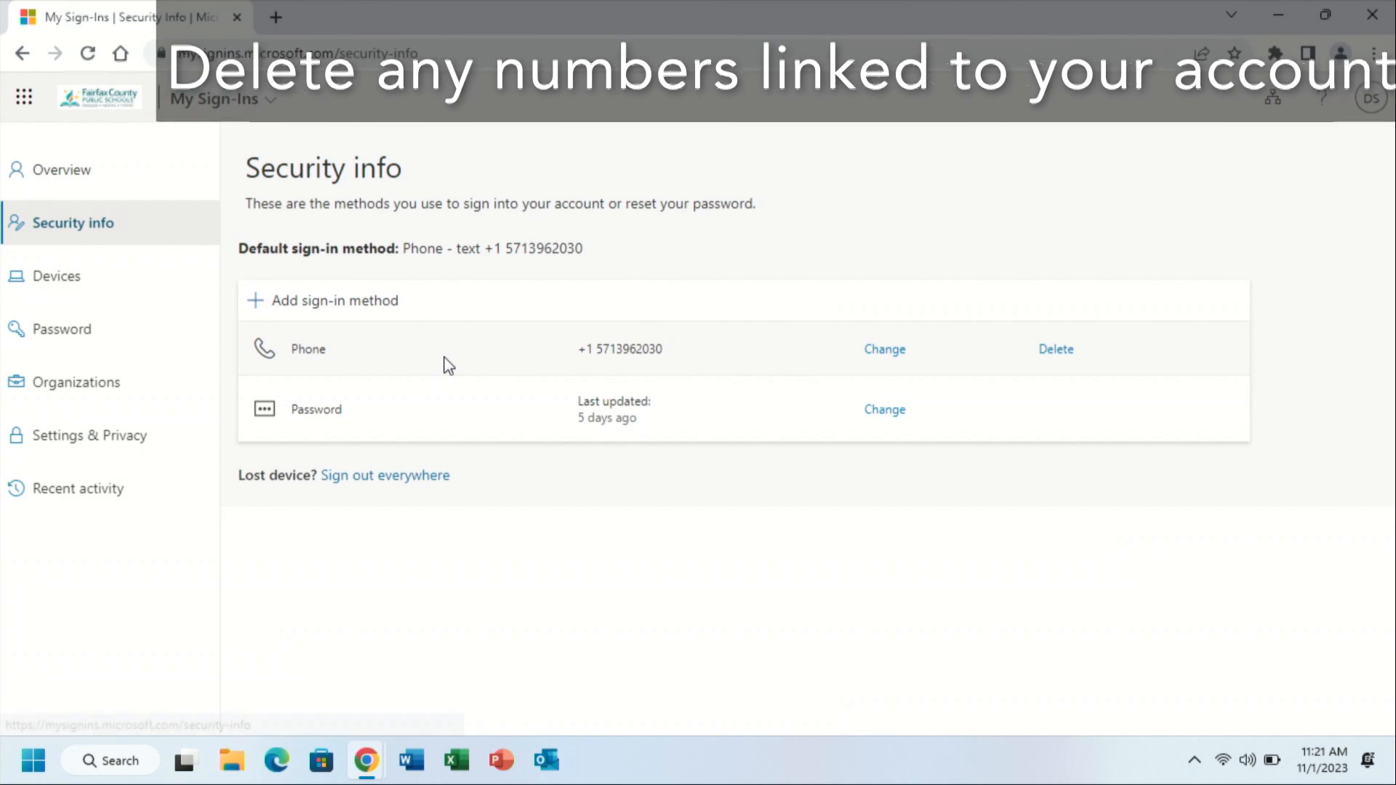
{"action": "left_click", "coordinate": [1056, 351]}
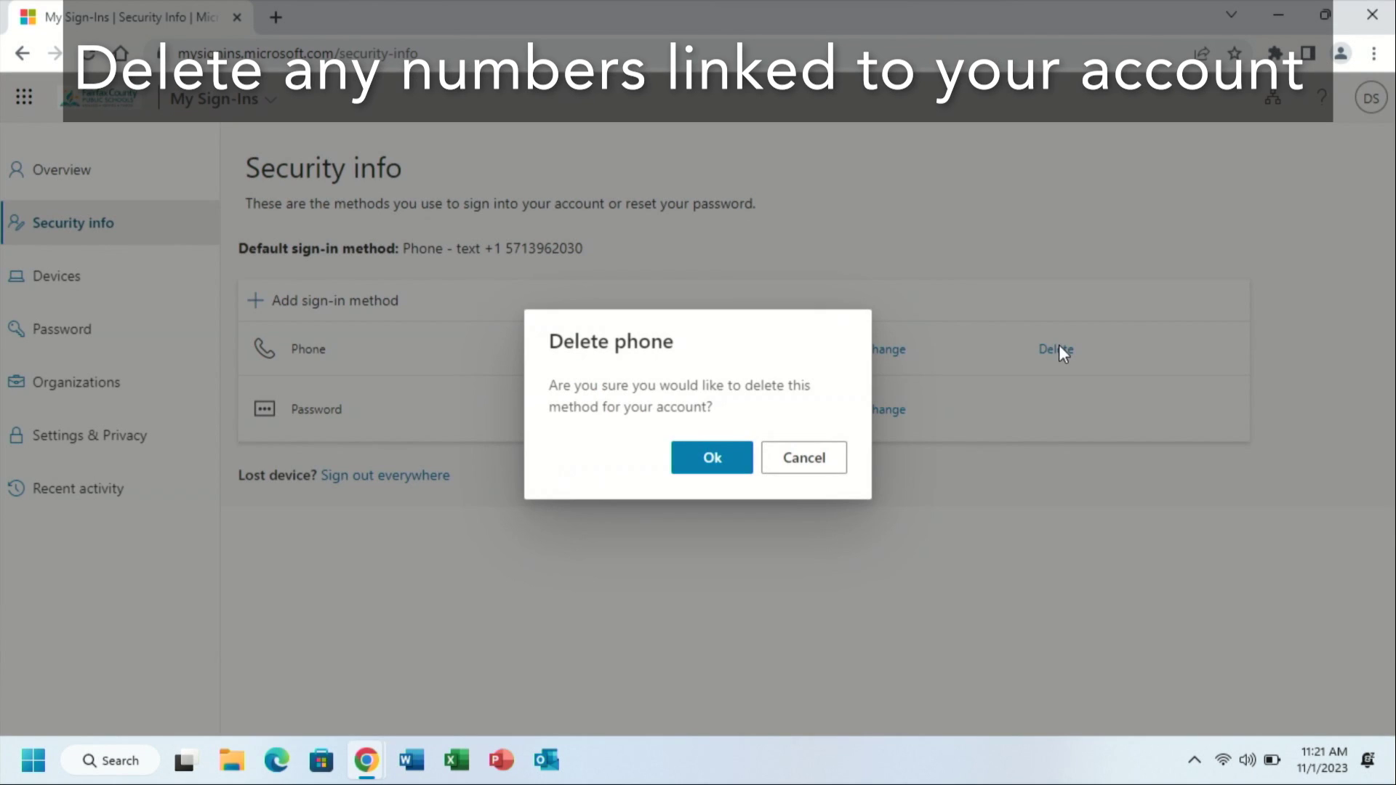
Step: Confirm deleting the Phone method so only Password remains
{"action": "left_click", "coordinate": [711, 461]}
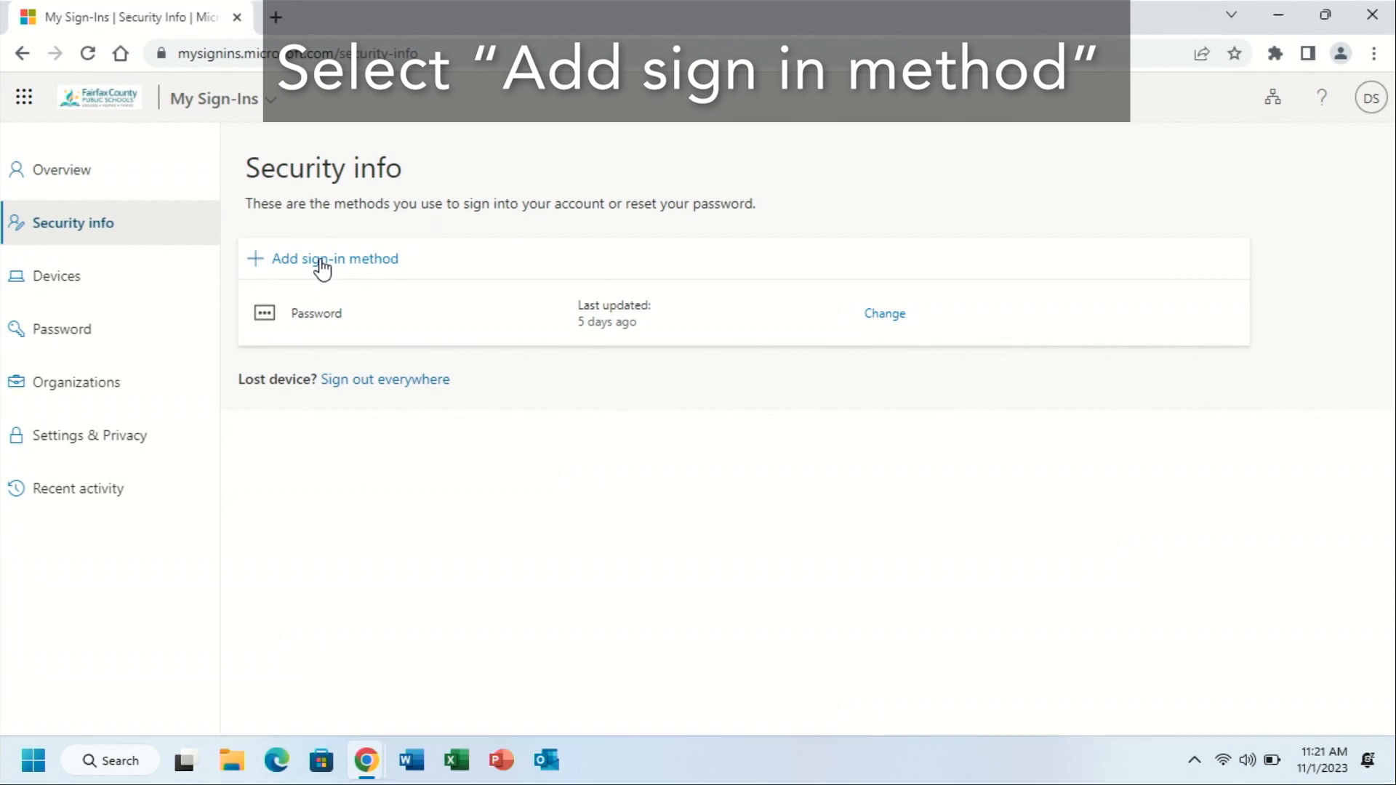
Step: Add a new sign-in method of type Authenticator app
{"action": "left_click", "coordinate": [323, 262]}
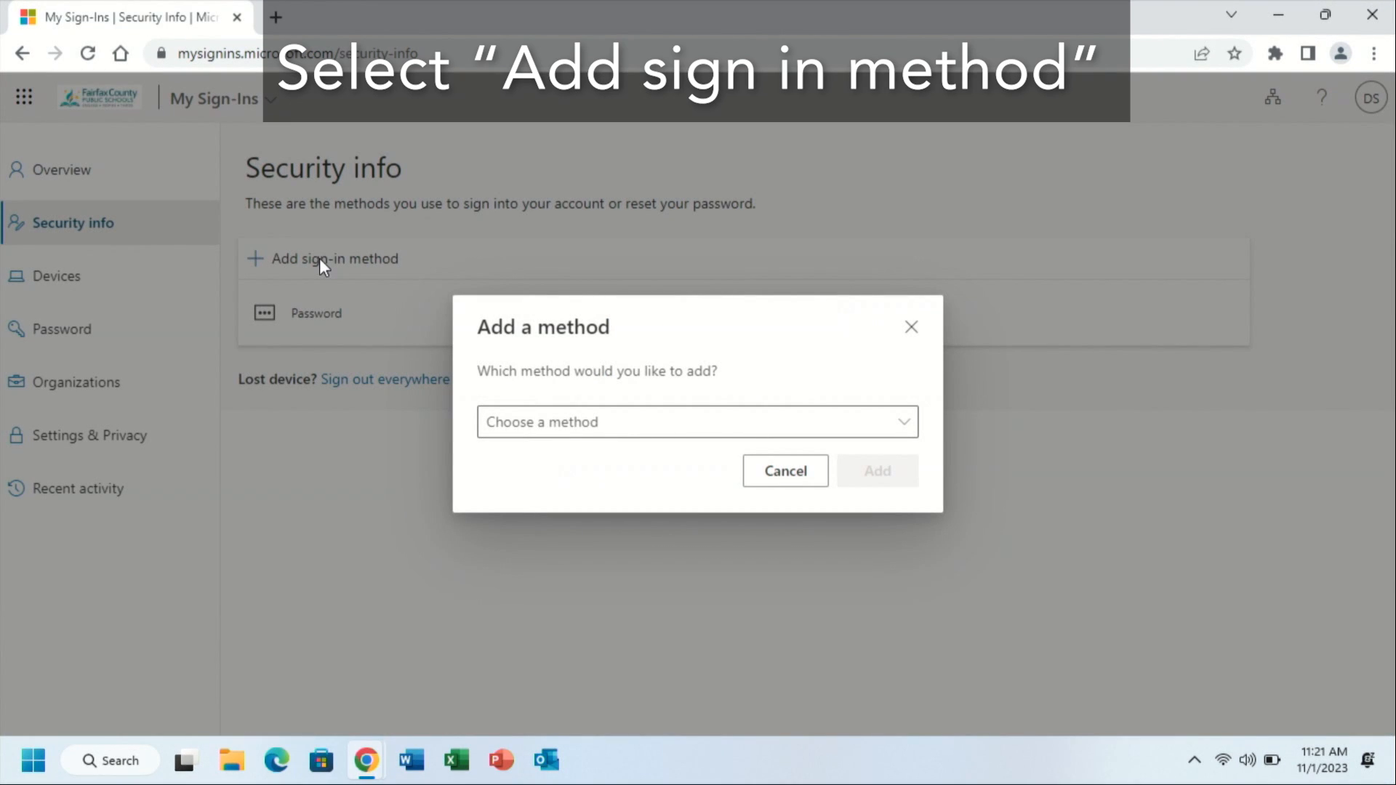
{"action": "left_click", "coordinate": [636, 430]}
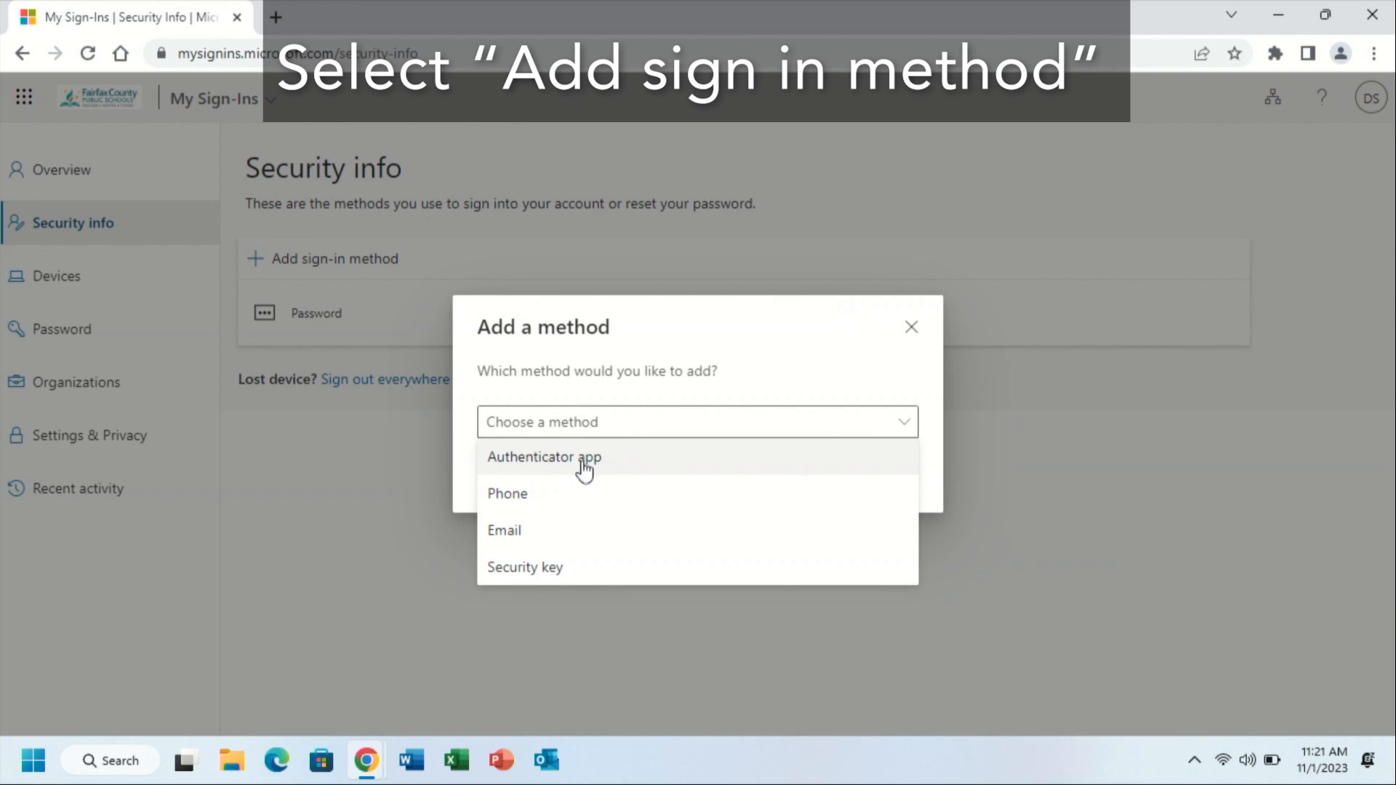
{"action": "left_click", "coordinate": [582, 464]}
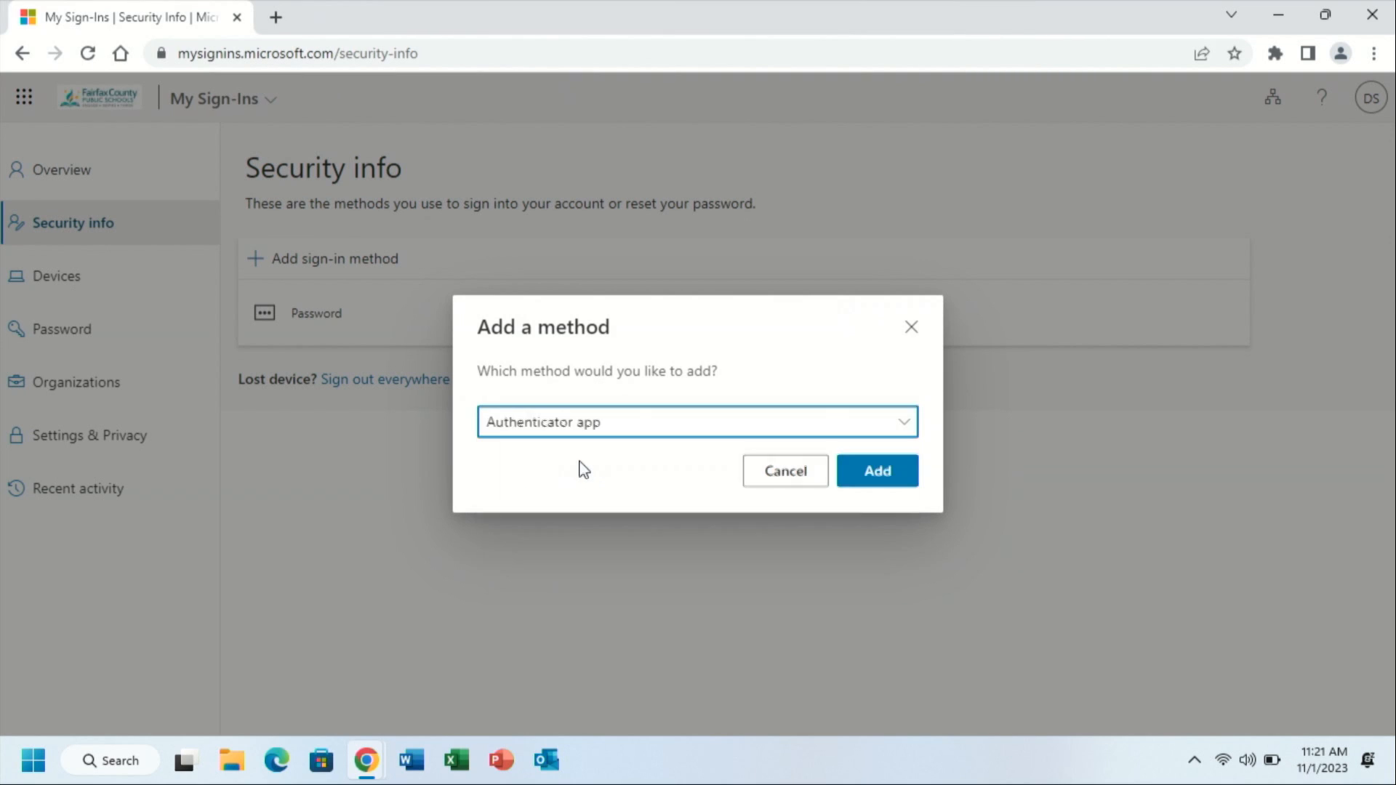
{"action": "left_click", "coordinate": [880, 480]}
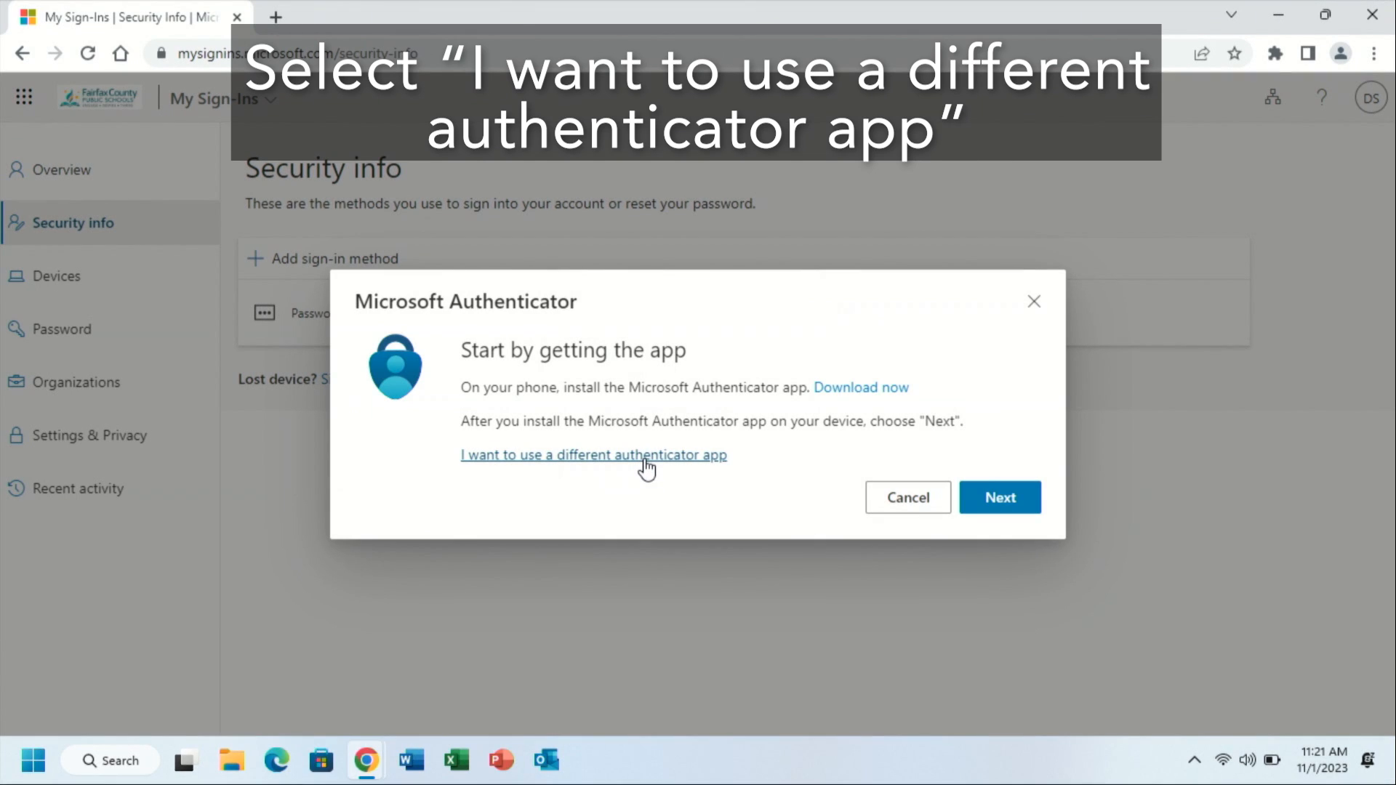
Step: Choose a different (non-Microsoft) authenticator app and continue to the QR code step
{"action": "left_click", "coordinate": [646, 457]}
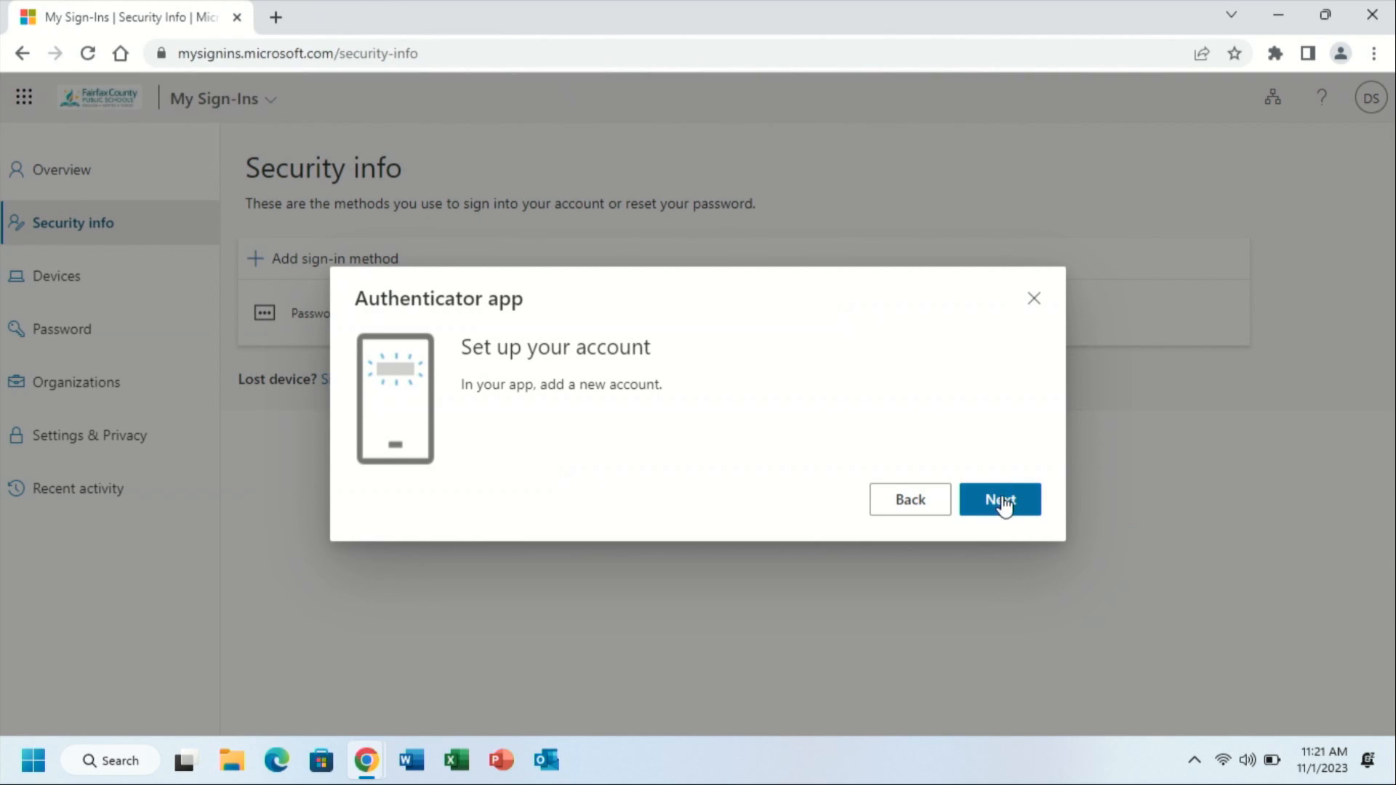
{"action": "left_click", "coordinate": [1000, 499]}
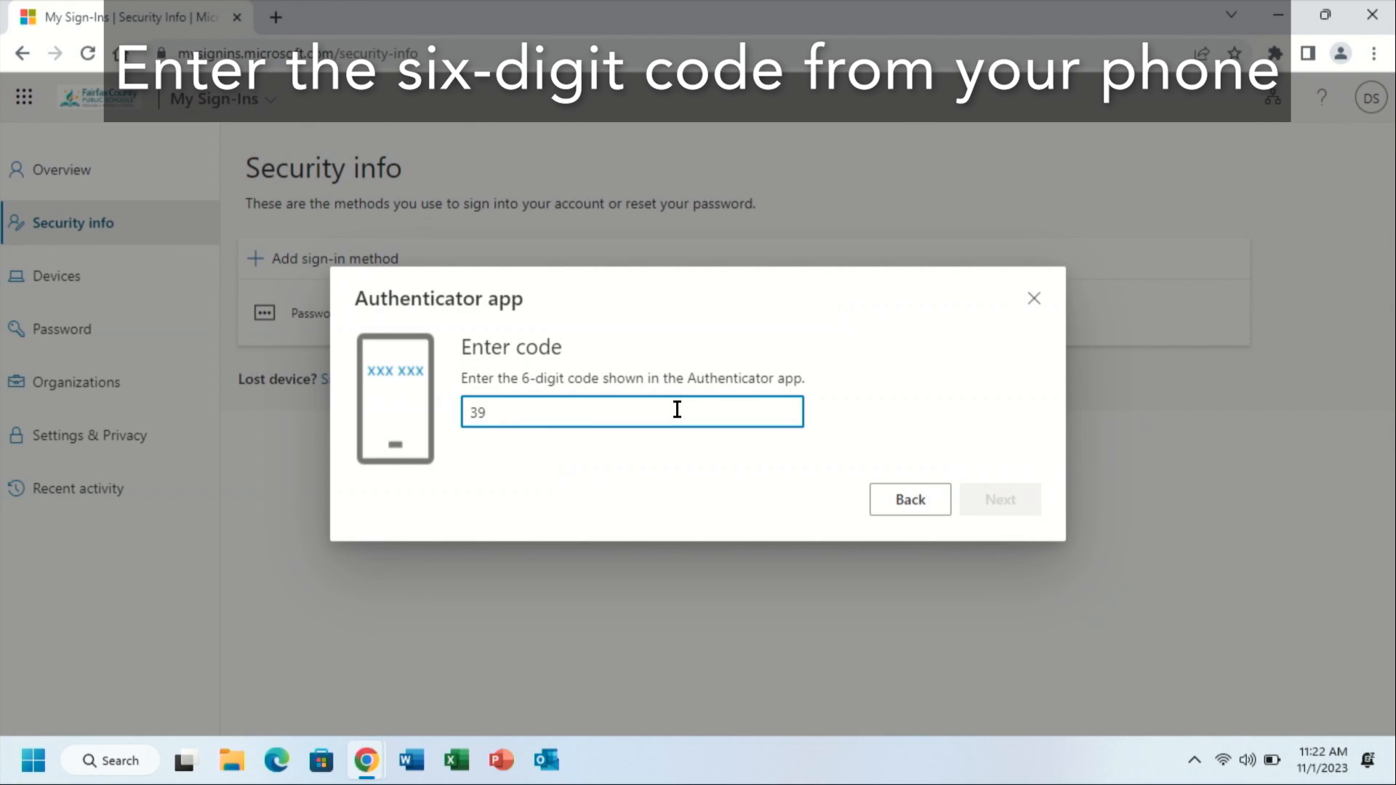
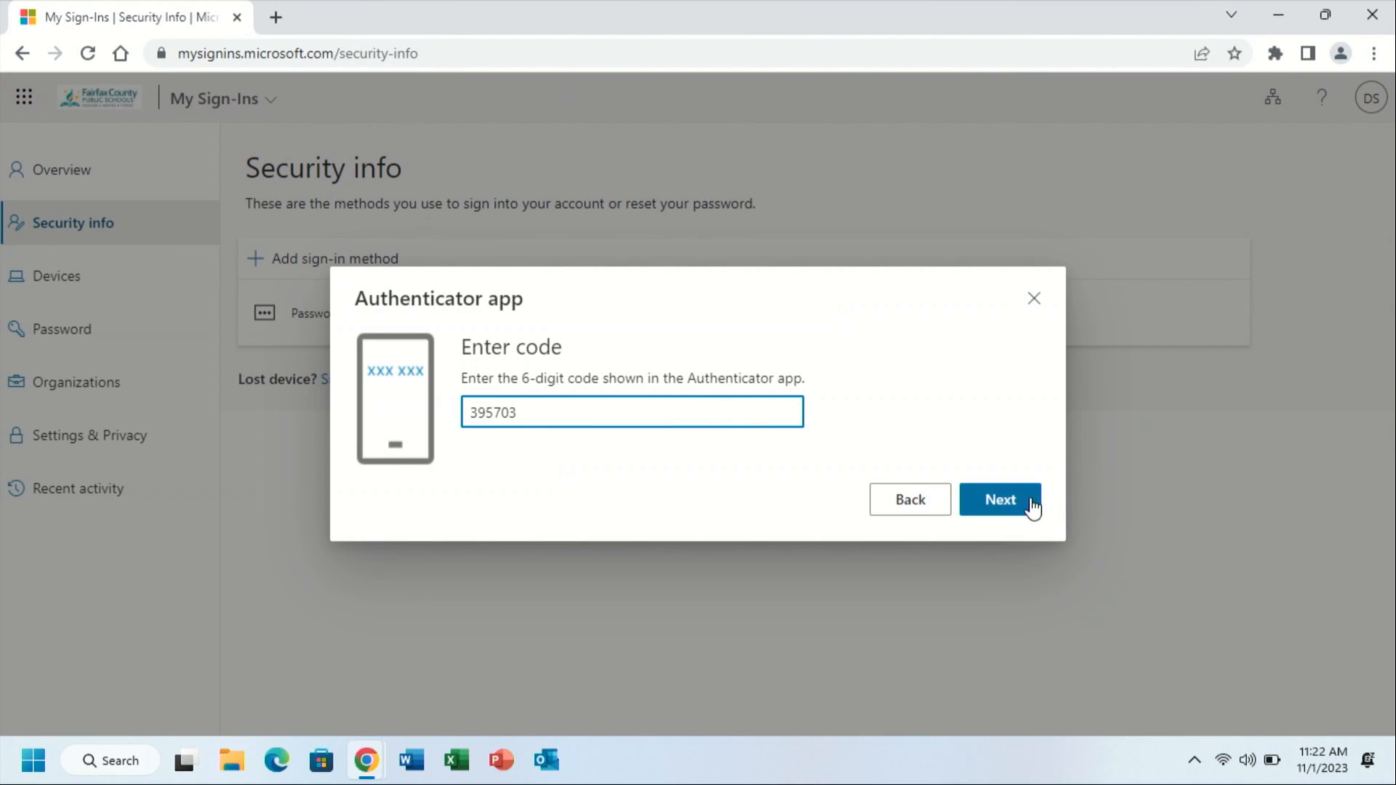
Step: Submit the six-digit authenticator code, adding the Authenticator app (TOTP) method
{"action": "left_click", "coordinate": [1000, 500]}
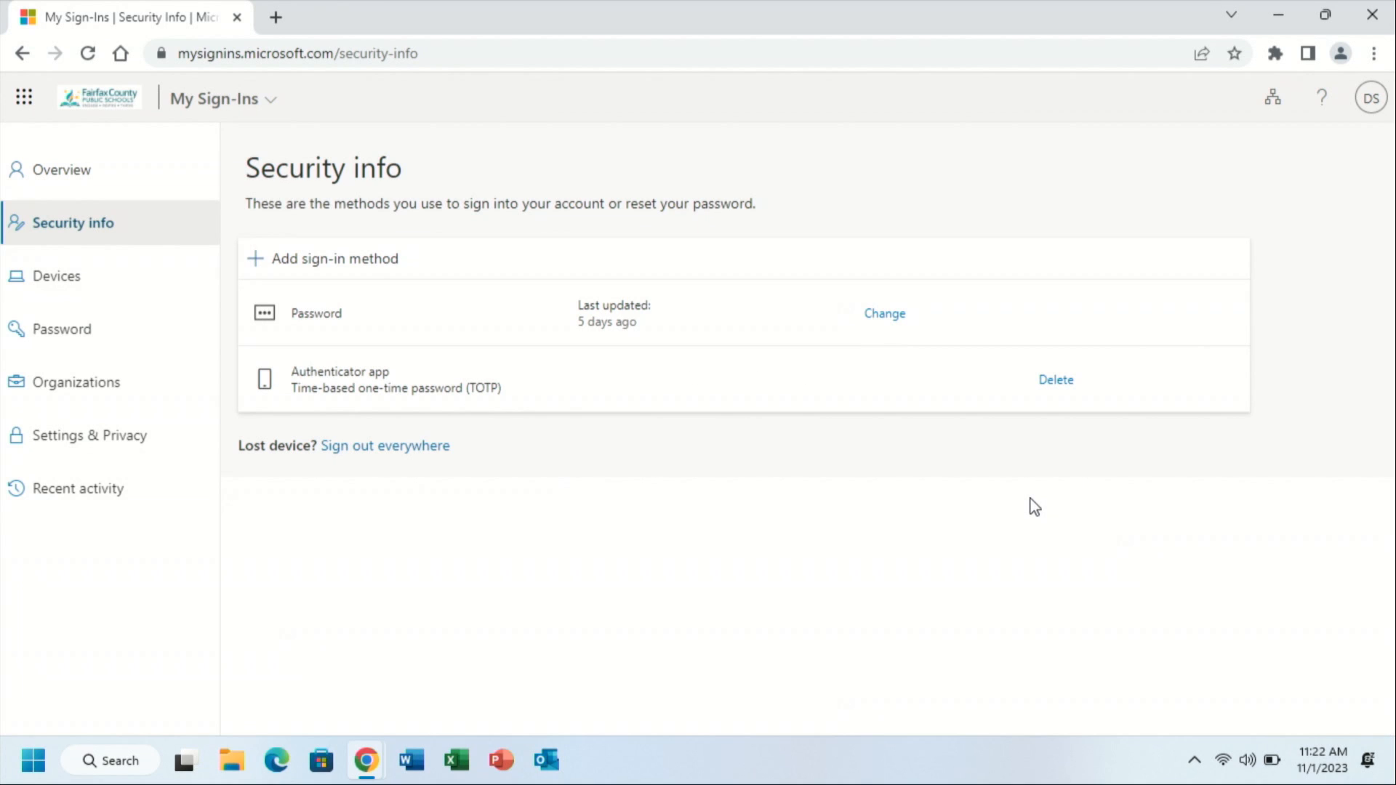